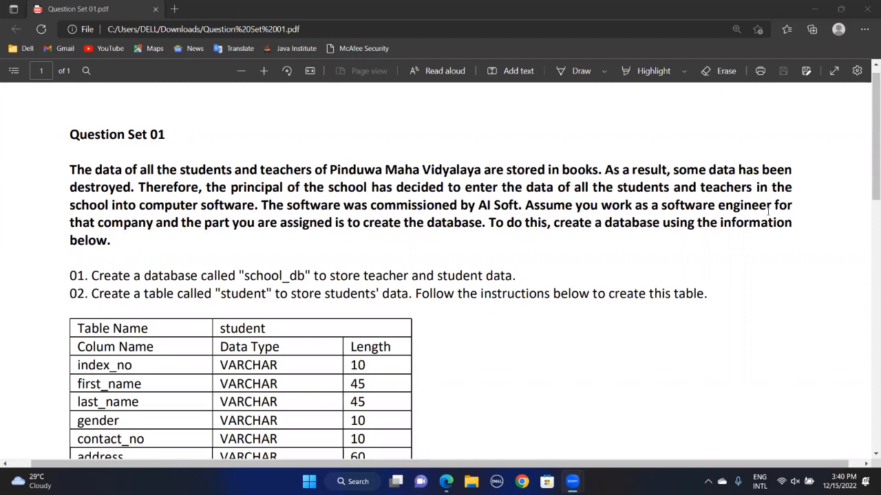
# Highlight the PDF's opening paragraph yellow and the 'Create a database called "school_db"' line red
pyautogui.click(657, 72)
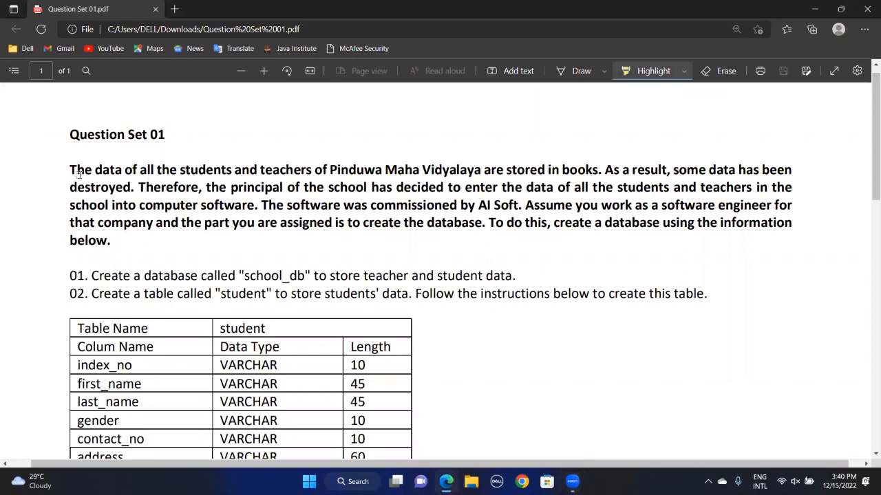
pyautogui.moveTo(68, 167); pyautogui.dragTo(111, 241)
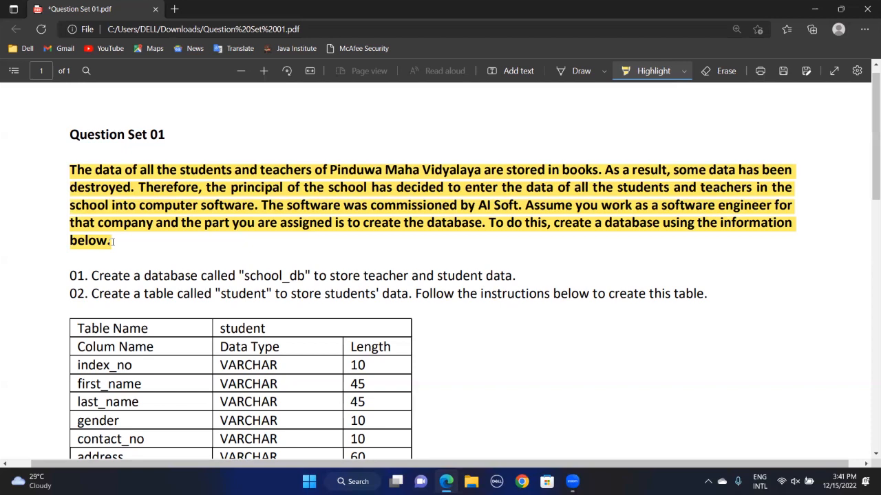
pyautogui.click(683, 71)
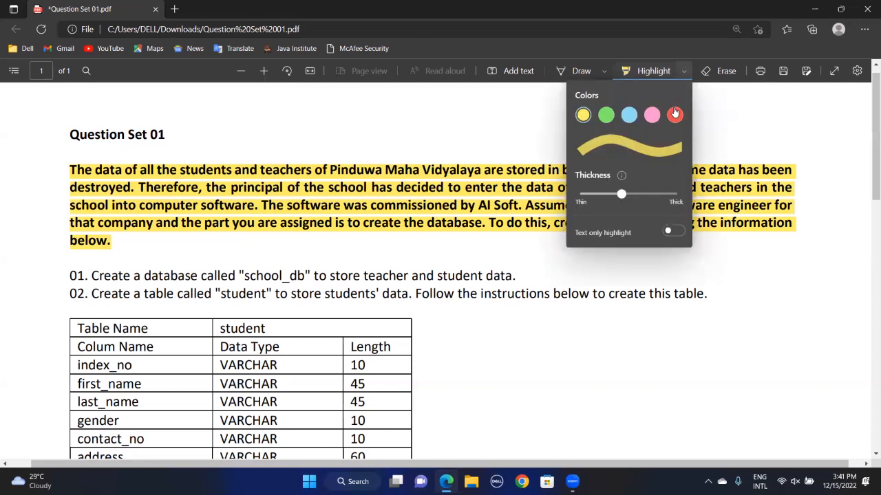
pyautogui.click(674, 114)
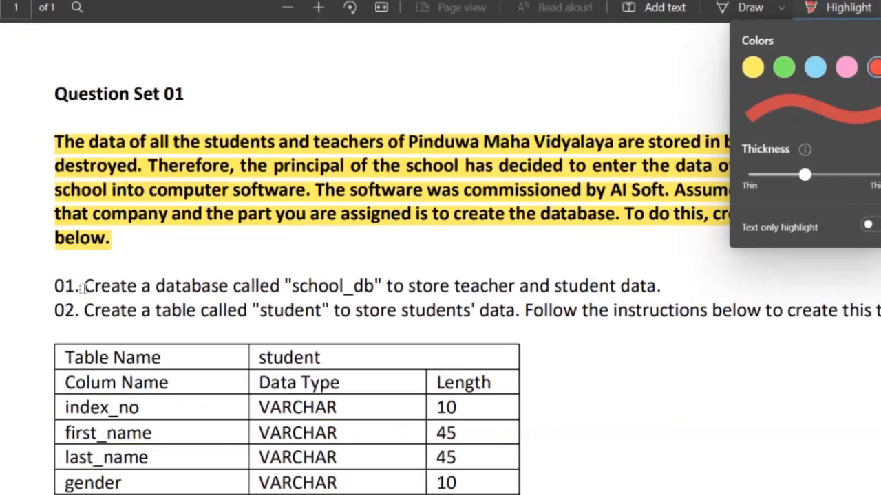
pyautogui.moveTo(89, 276); pyautogui.dragTo(299, 271)
pyautogui.moveTo(456, 285); pyautogui.dragTo(473, 293)
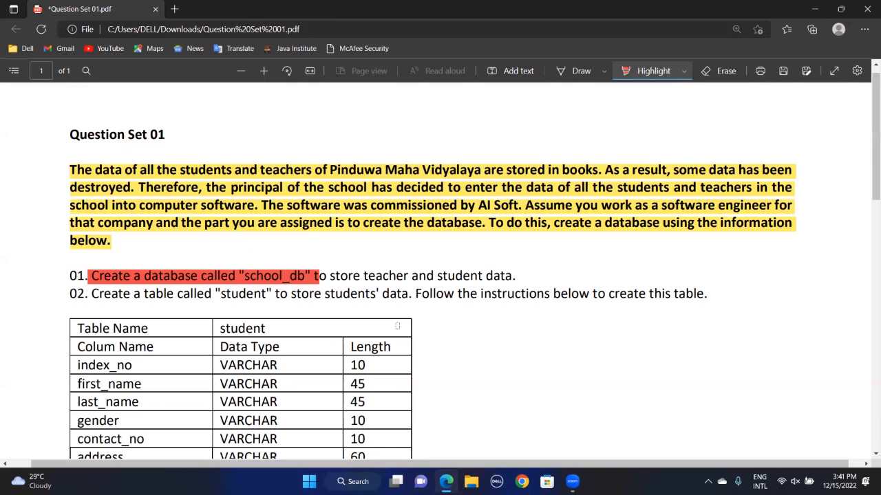
# Launch HeidiSQL and open the java institute session after entering its password
pyautogui.press('super+s')
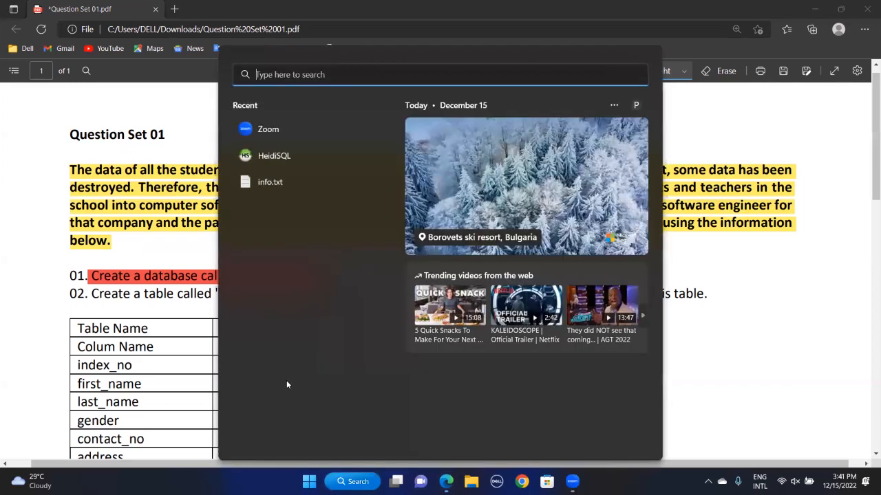
pyautogui.click(282, 157)
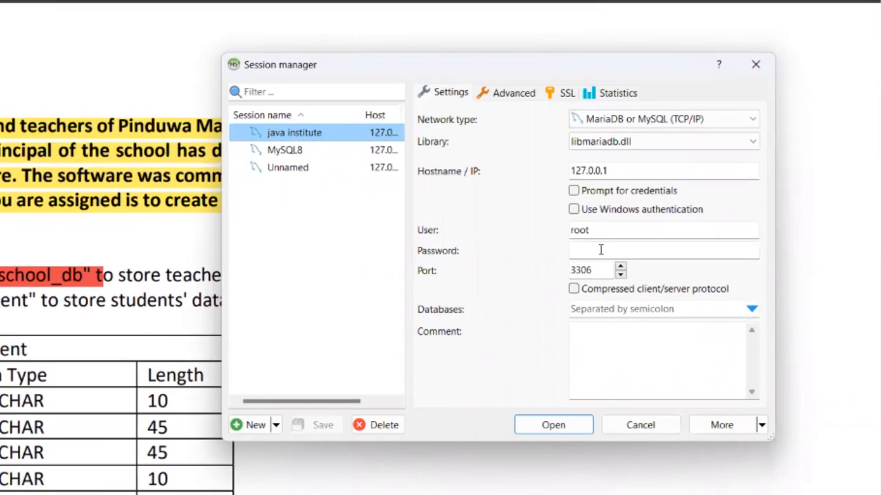
pyautogui.click(629, 253)
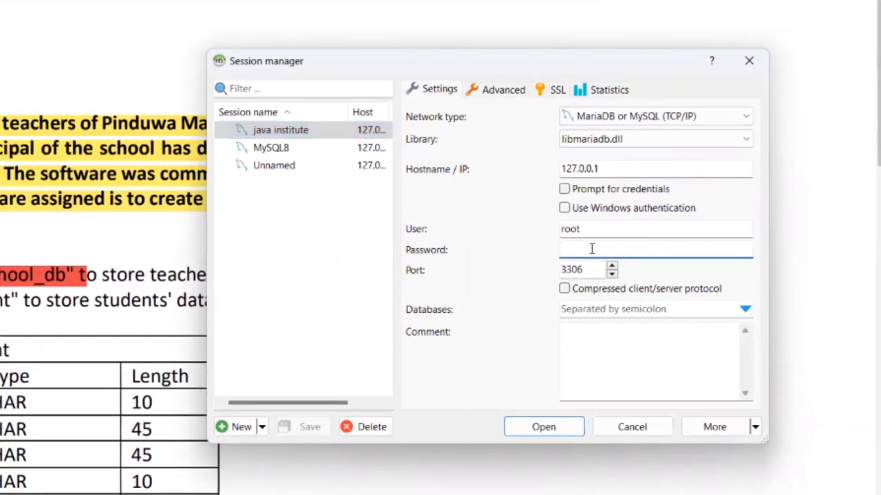
pyautogui.write('1234')
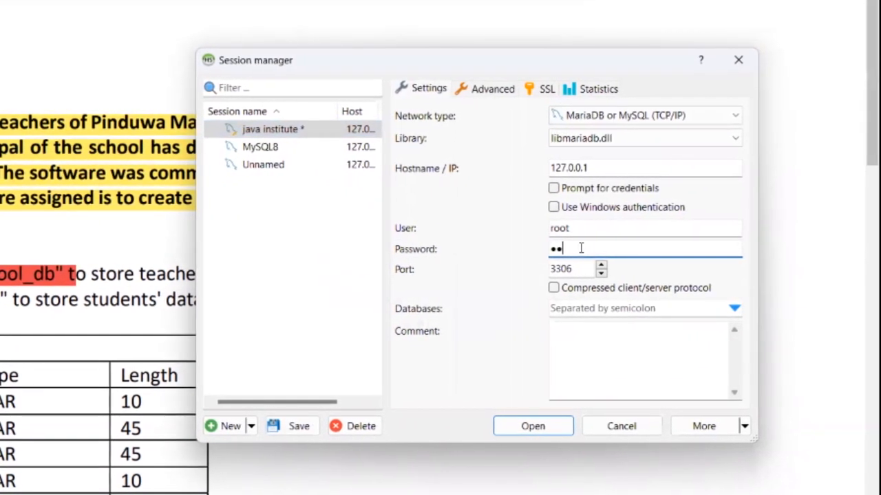
pyautogui.write('567890')
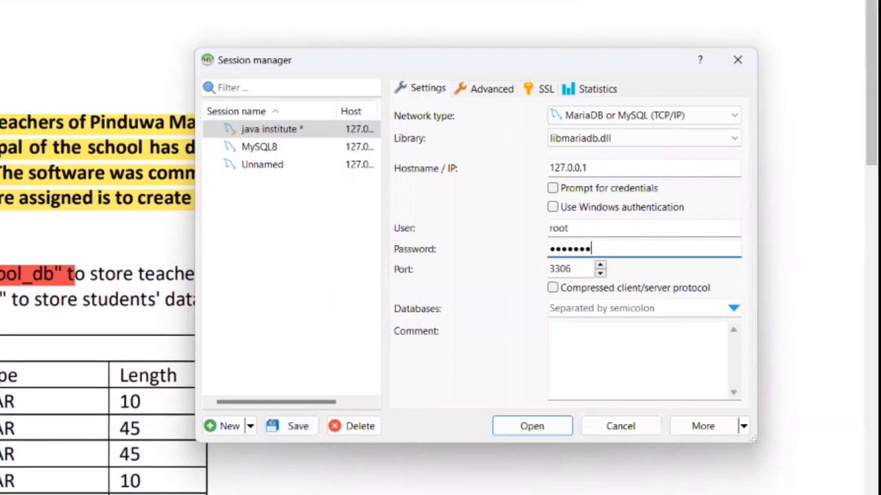
pyautogui.write('**')
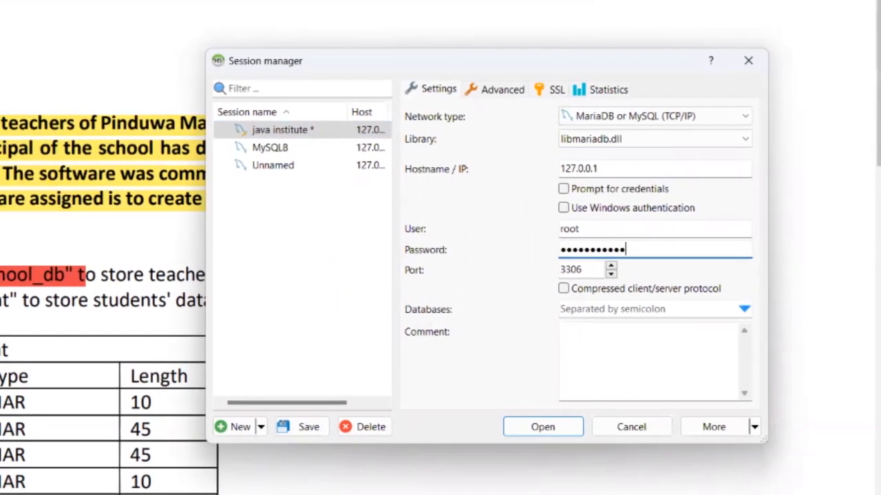
pyautogui.write('*')
pyautogui.press('Return')
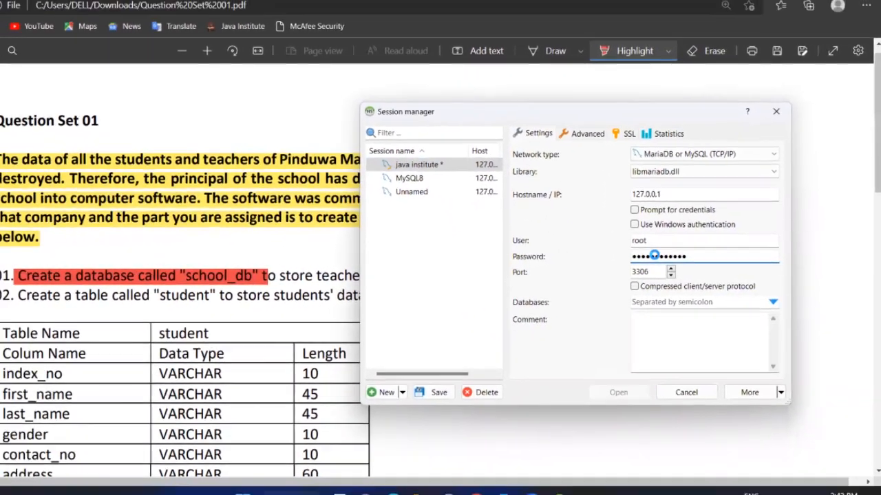
pyautogui.click(650, 388)
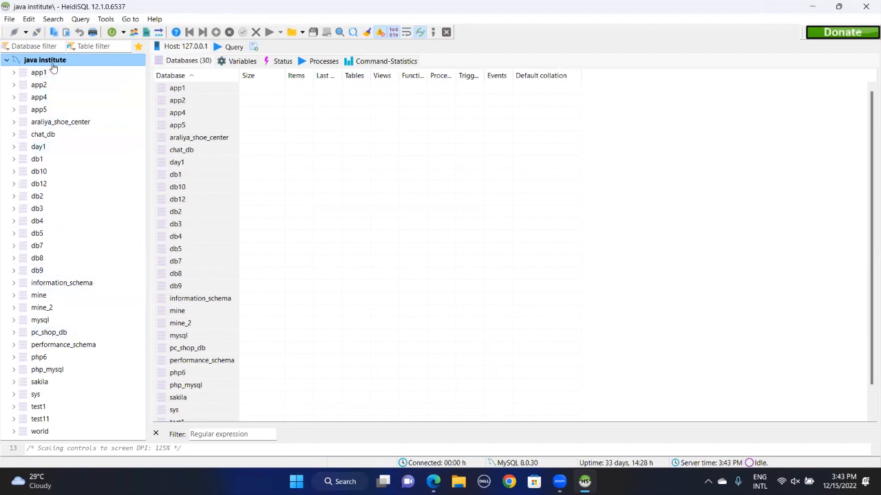
# Create a database named school_db on the java institute server via Create new > Database
pyautogui.rightClick(108, 65)
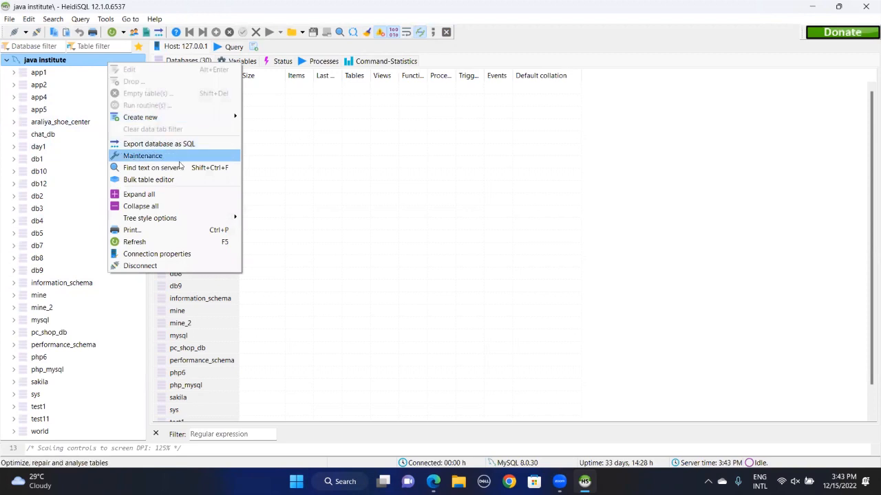
pyautogui.moveTo(227, 117)
pyautogui.click(269, 118)
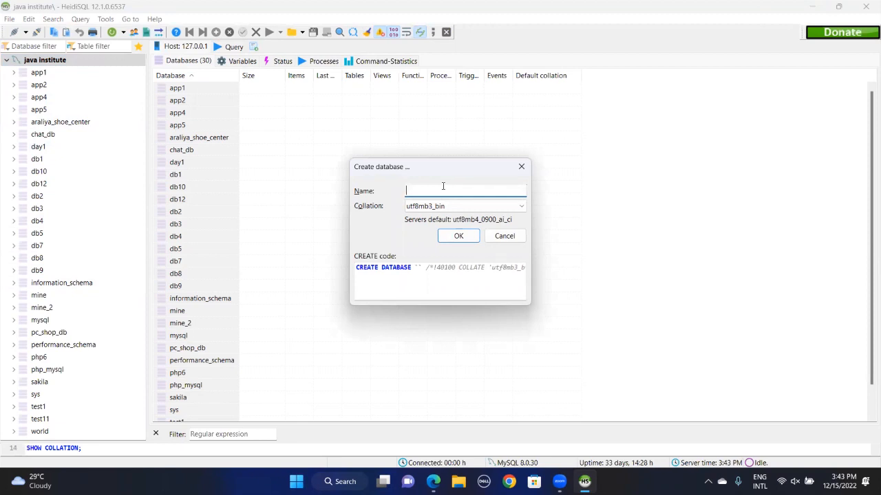
pyautogui.write('school_db')
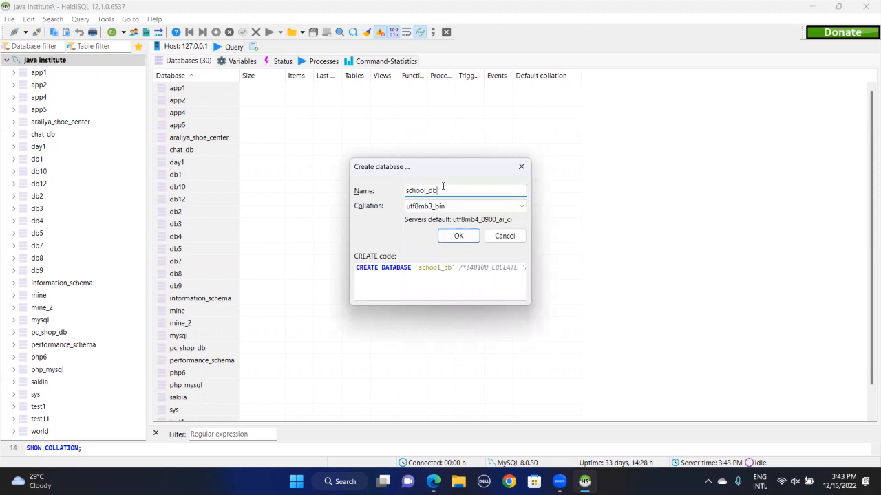
pyautogui.click(459, 237)
pyautogui.click(6, 389)
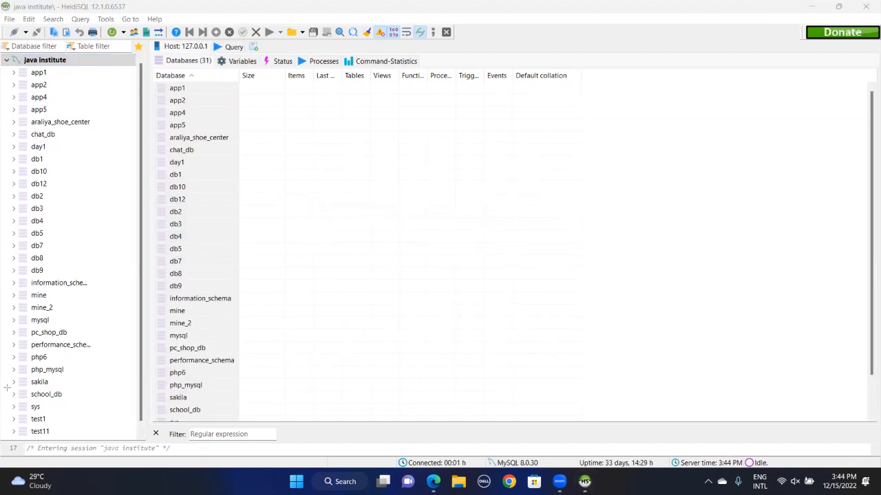
# Outline the new school_db entry and highlight task 02's 'Create a table called "student"' in pink
pyautogui.moveTo(6, 388); pyautogui.dragTo(84, 401)
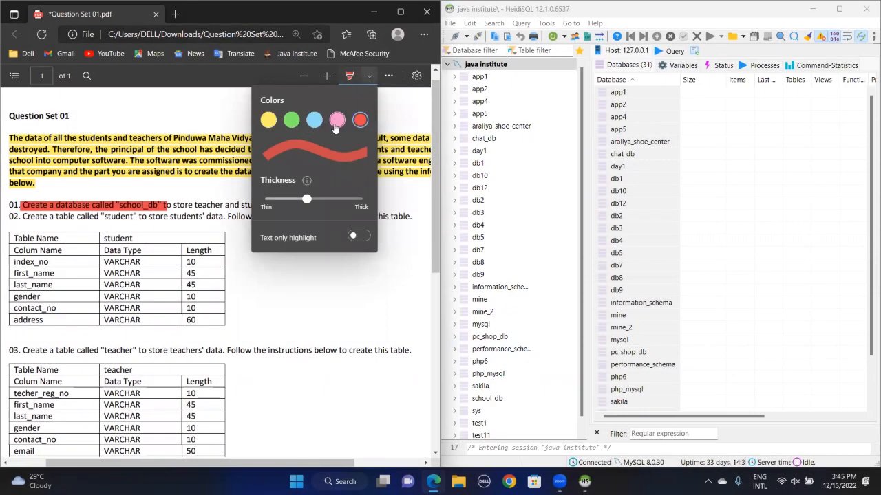
pyautogui.click(336, 120)
pyautogui.moveTo(22, 217); pyautogui.dragTo(140, 217)
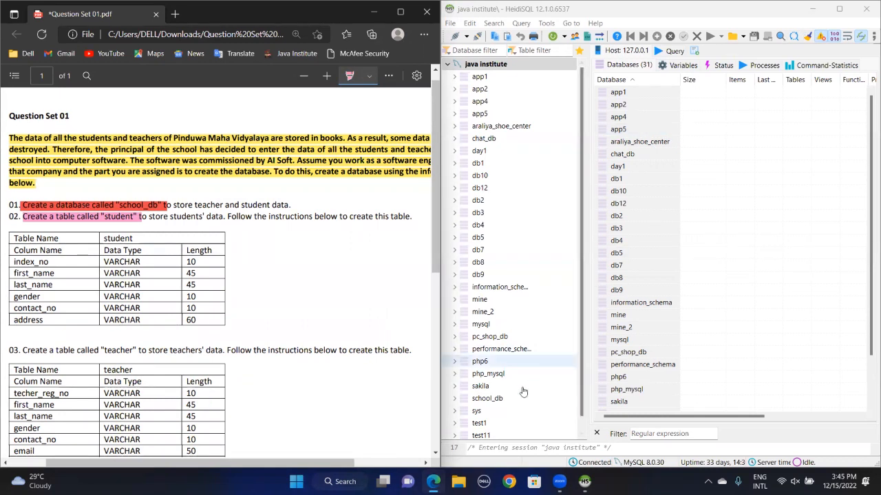
# Create a new table in school_db named student, boxing the PDF's student column spec
pyautogui.click(487, 399)
pyautogui.rightClick(495, 403)
pyautogui.moveTo(551, 249)
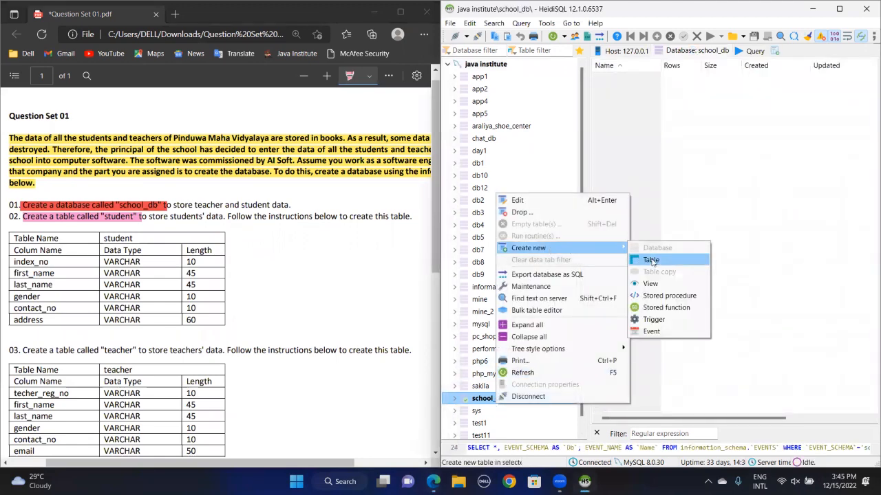
pyautogui.click(651, 261)
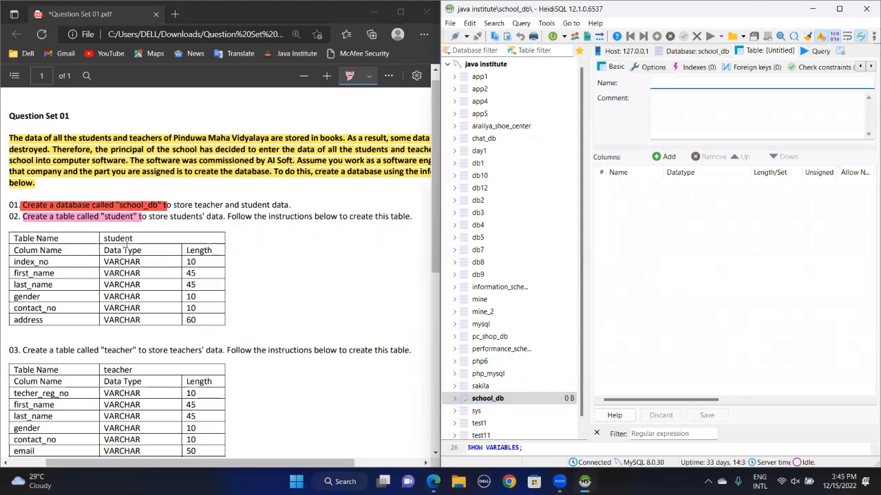
pyautogui.click(3, 231)
pyautogui.moveTo(5, 223); pyautogui.dragTo(234, 336)
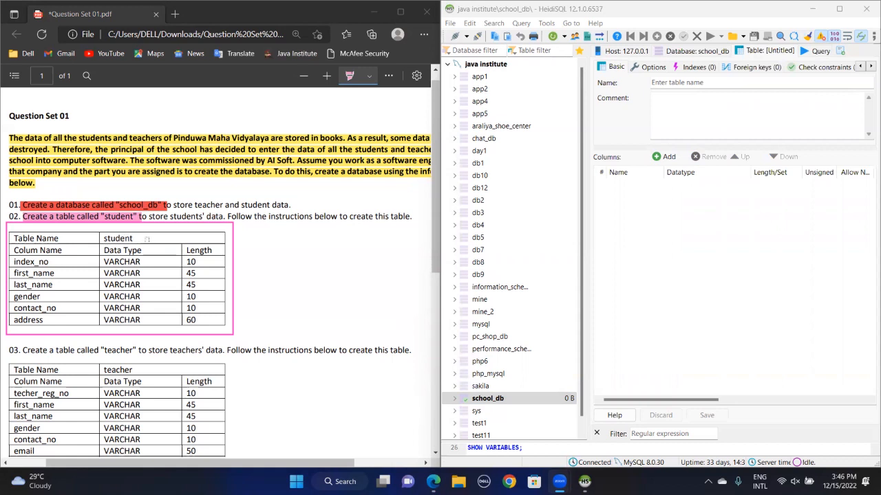
pyautogui.click(681, 83)
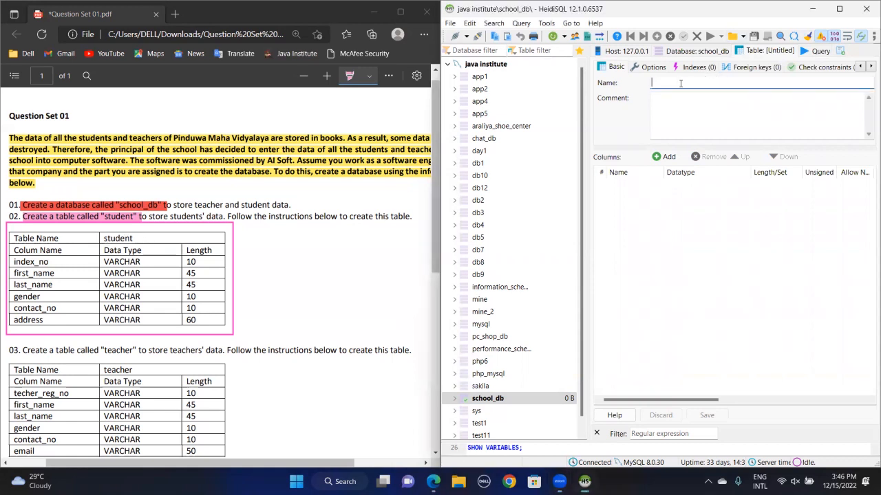
pyautogui.write('student')
# Add the index_no column as VARCHAR with length 10
pyautogui.click(666, 157)
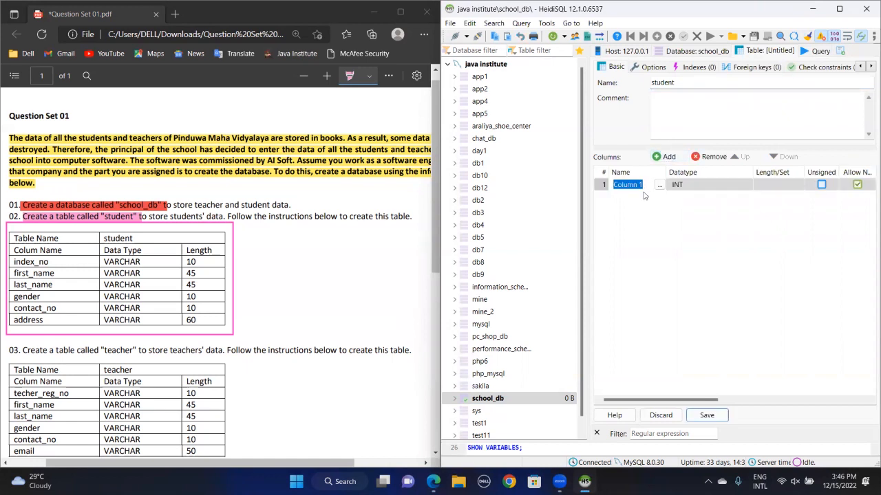
pyautogui.write('index_no')
pyautogui.press('Return')
pyautogui.click(711, 185)
pyautogui.click(710, 185)
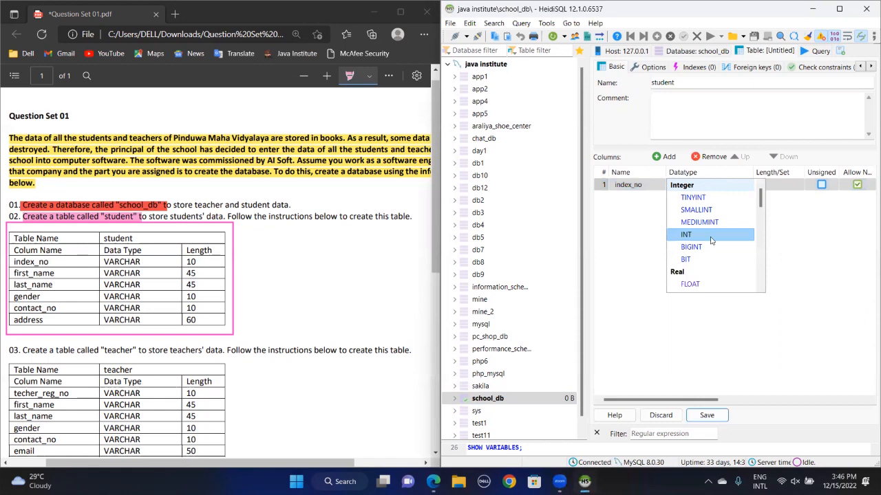
pyautogui.scroll(-3, 708, 259)
pyautogui.click(695, 235)
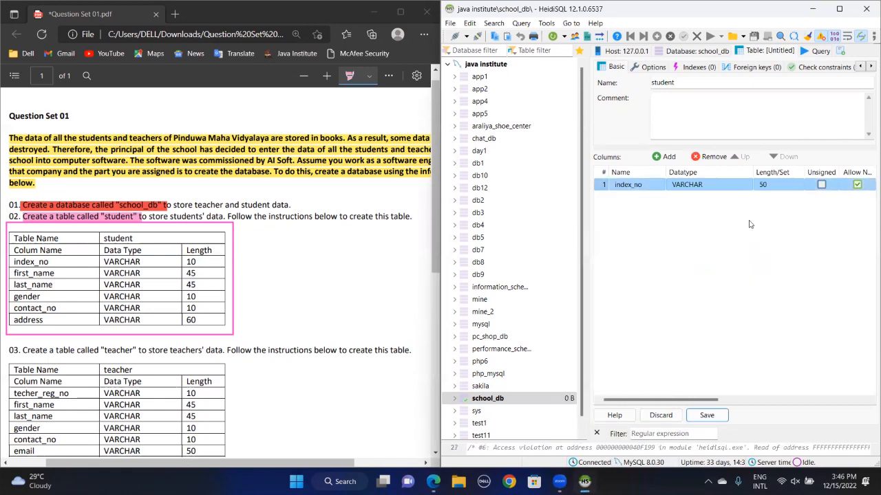
pyautogui.click(783, 186)
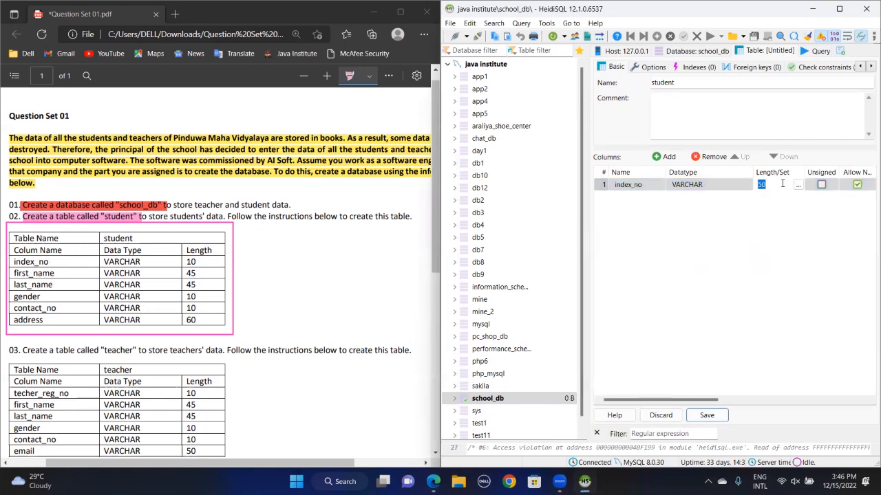
pyautogui.write('10')
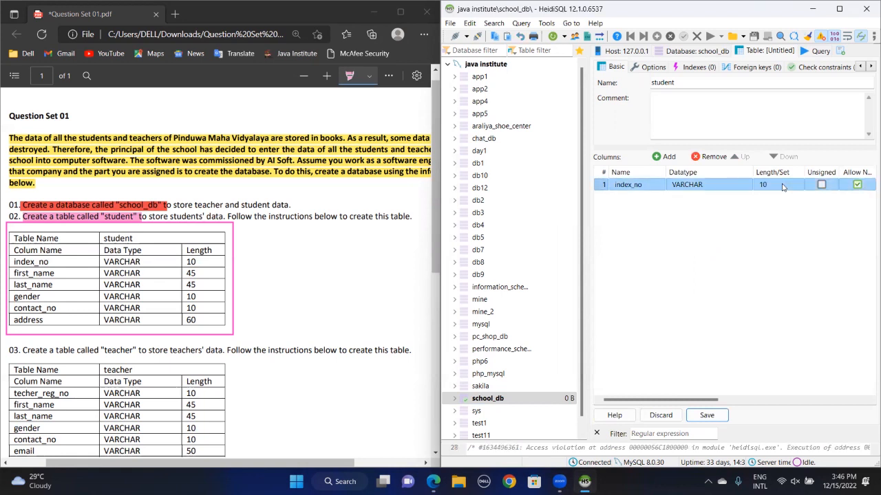
# Add the first_name and last_name columns, each VARCHAR length 45
pyautogui.click(664, 156)
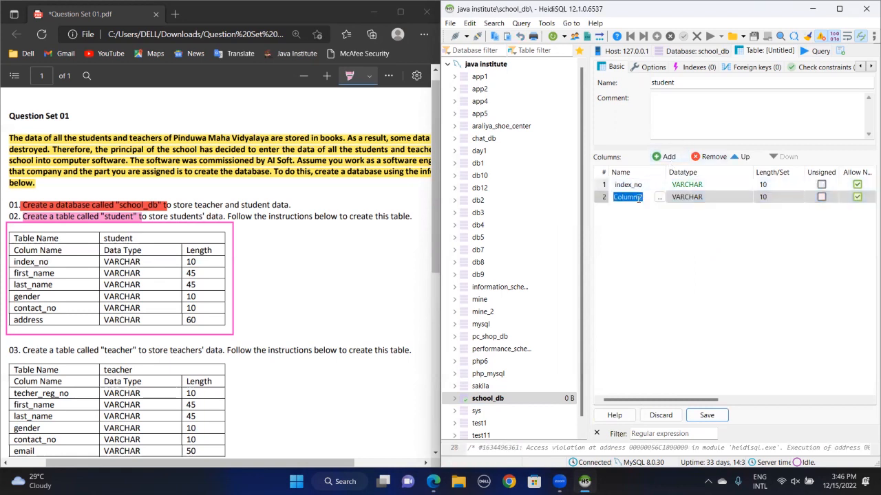
pyautogui.write('first_name')
pyautogui.click(719, 200)
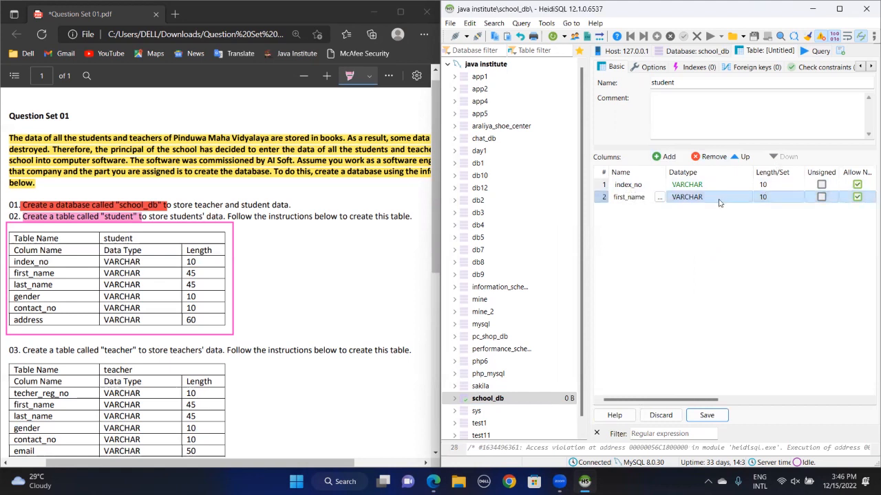
pyautogui.click(770, 198)
pyautogui.write('45')
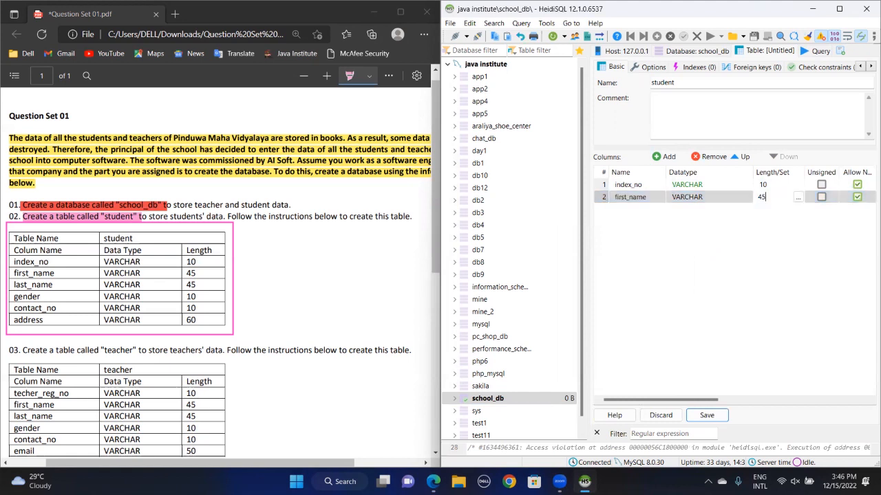
pyautogui.click(665, 159)
pyautogui.write('last_name')
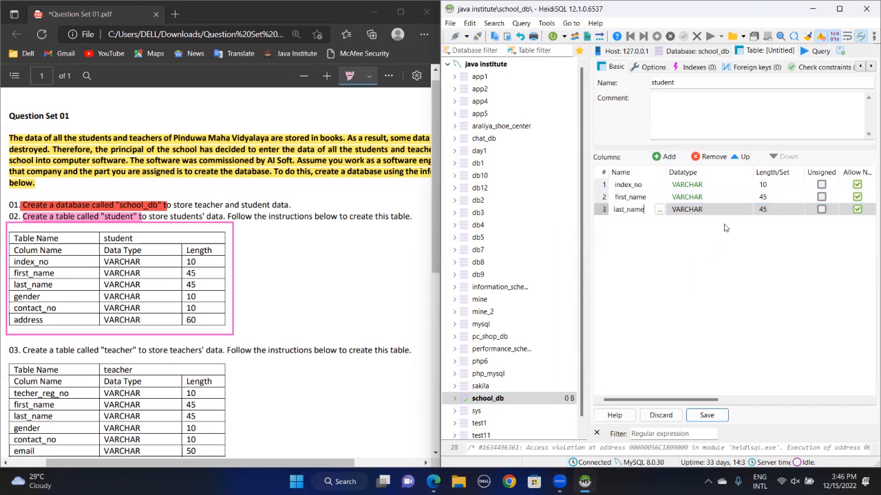
# Add the gender column with length 10
pyautogui.click(665, 157)
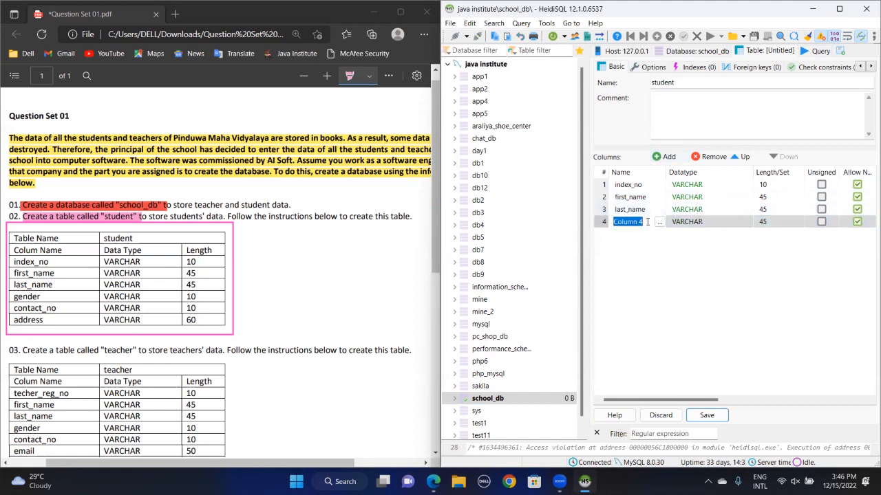
pyautogui.write('geb')
pyautogui.write('de')
pyautogui.press('BackSpace')
pyautogui.press('BackSpace')
pyautogui.write('nde')
pyautogui.click(767, 224)
pyautogui.click(767, 224)
pyautogui.write('10')
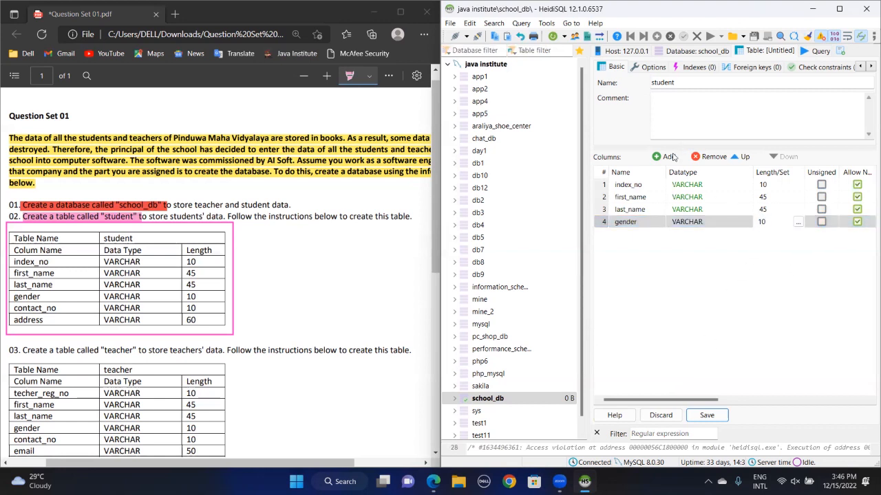
# Add the contact_no column (length 10) and the address column with length 60
pyautogui.click(673, 157)
pyautogui.write('contact')
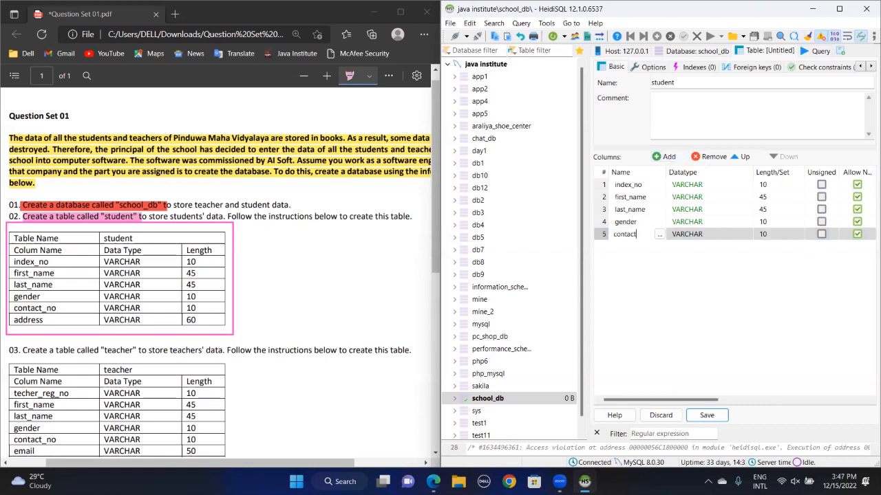
pyautogui.write('_no')
pyautogui.click(670, 158)
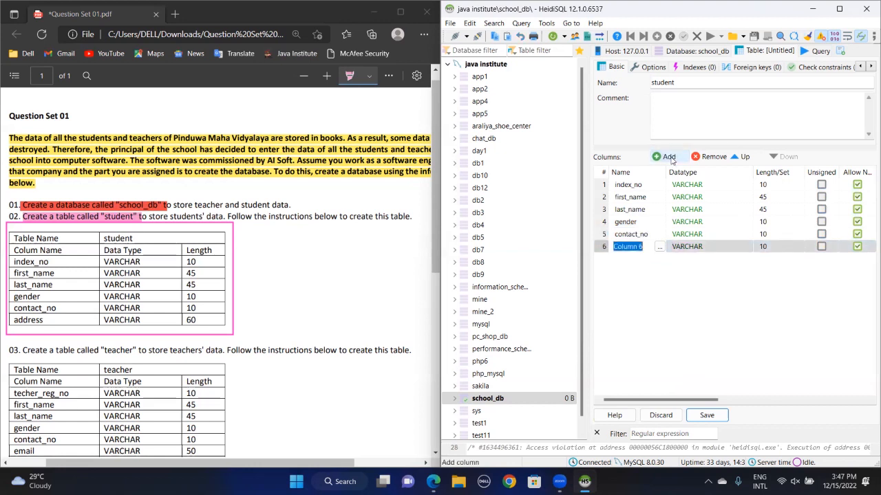
pyautogui.write('address')
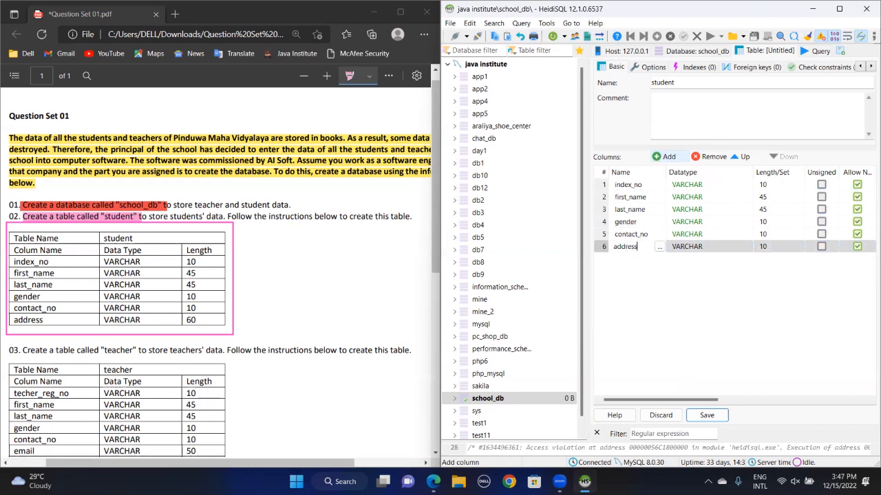
pyautogui.click(768, 250)
pyautogui.click(768, 247)
pyautogui.write('60')
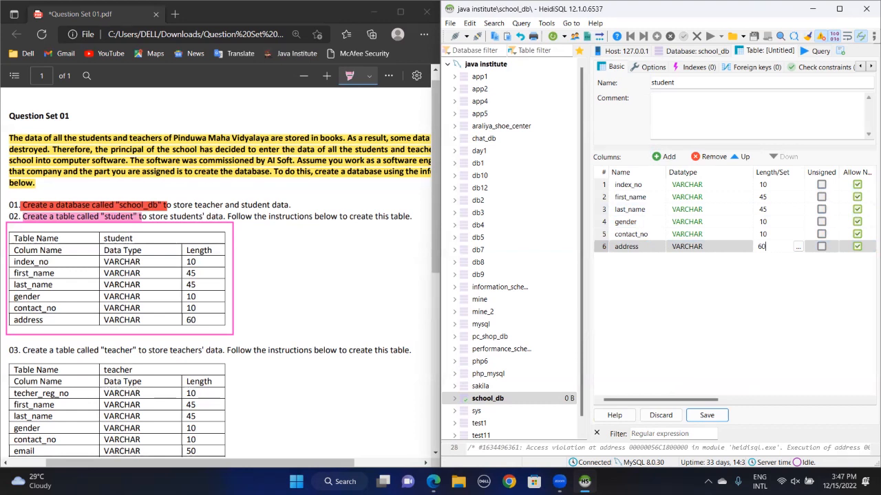
pyautogui.click(715, 421)
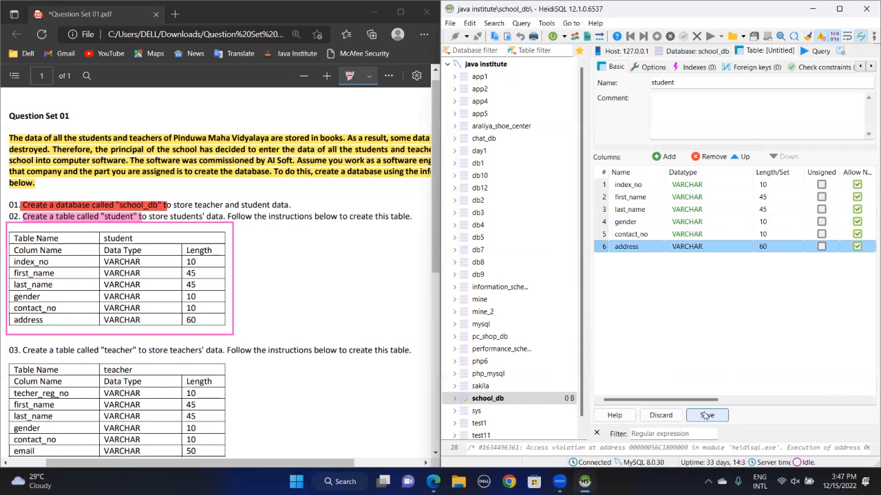
# Save the student table, view its empty data, and highlight item 03's 'Create a table called' blue
pyautogui.click(707, 416)
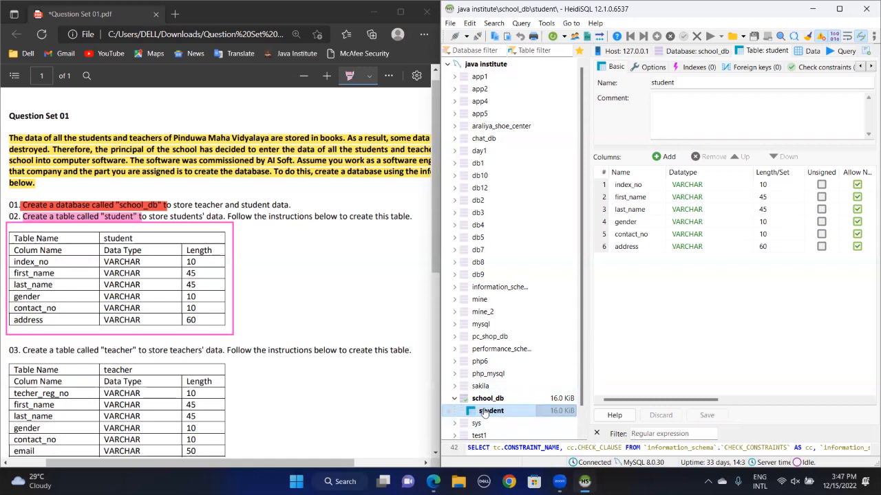
pyautogui.click(814, 51)
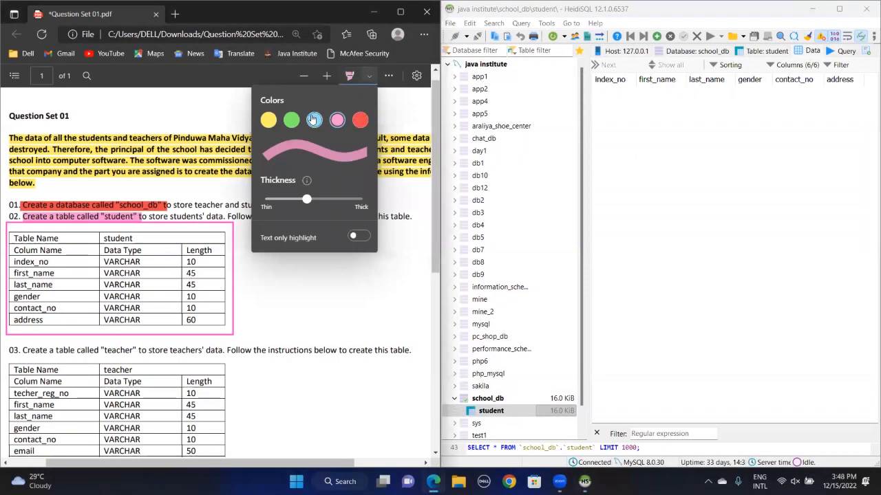
pyautogui.click(313, 120)
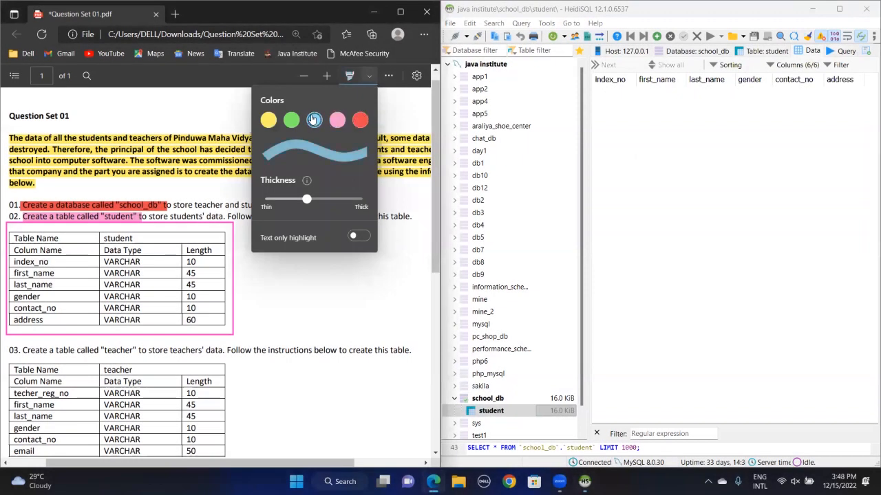
pyautogui.click(24, 348)
pyautogui.moveTo(24, 349); pyautogui.dragTo(136, 353)
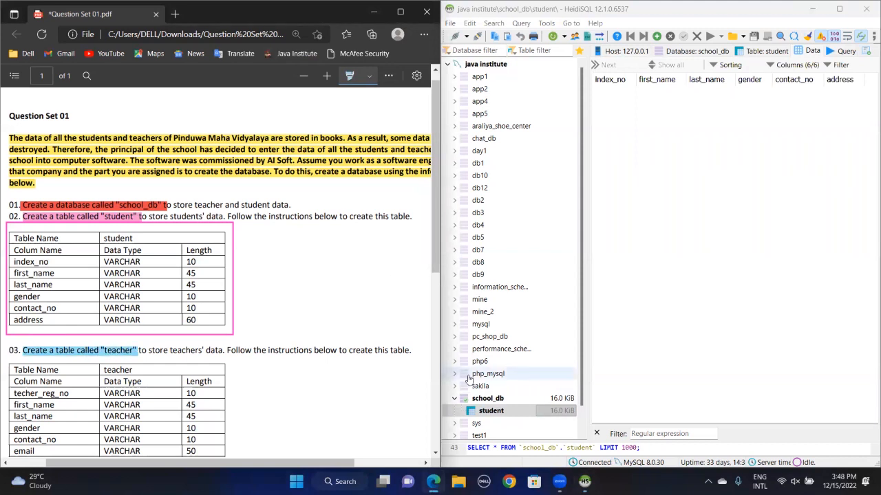
# Create a new table in school_db named teacher and add its first column
pyautogui.rightClick(504, 402)
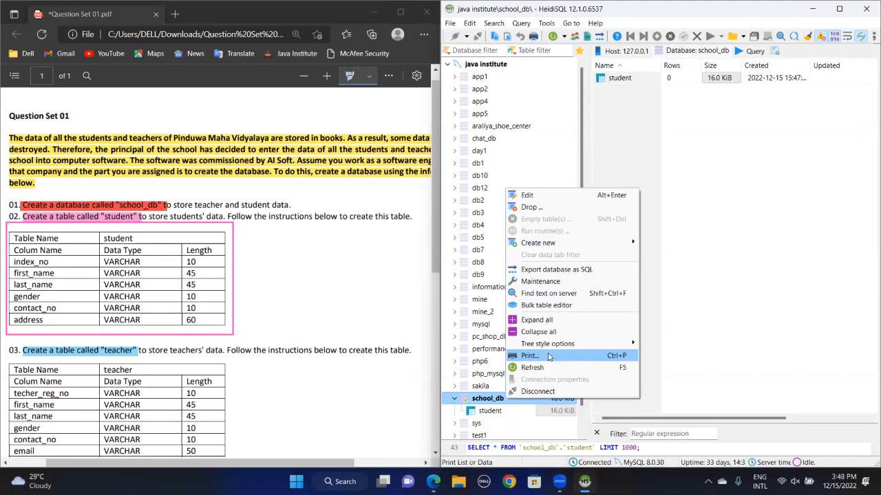
pyautogui.moveTo(540, 243)
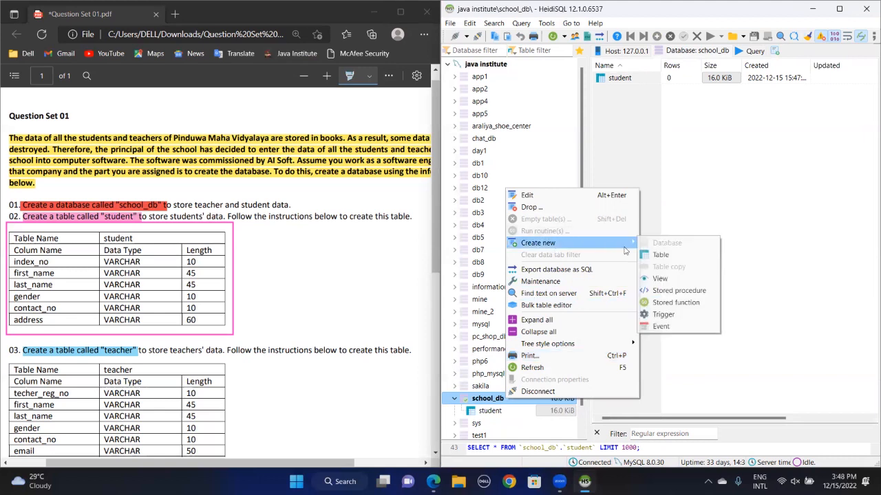
pyautogui.click(658, 255)
pyautogui.write('t')
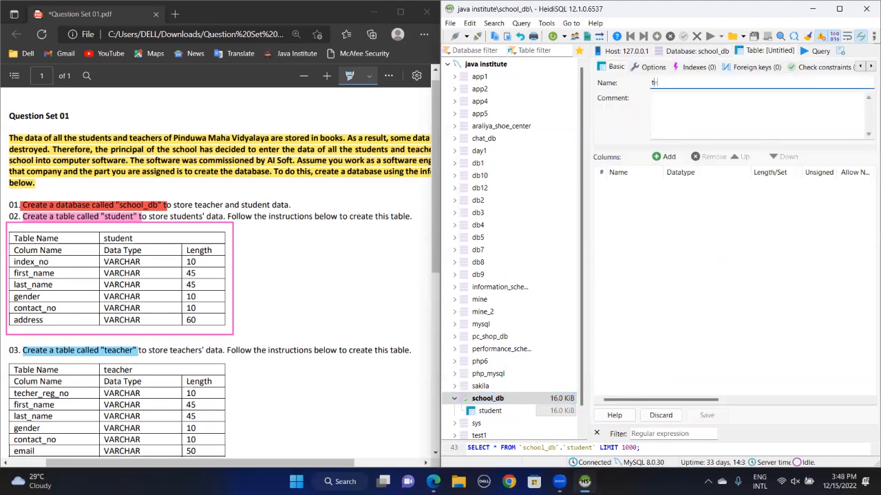
pyautogui.write('eacher')
pyautogui.click(659, 161)
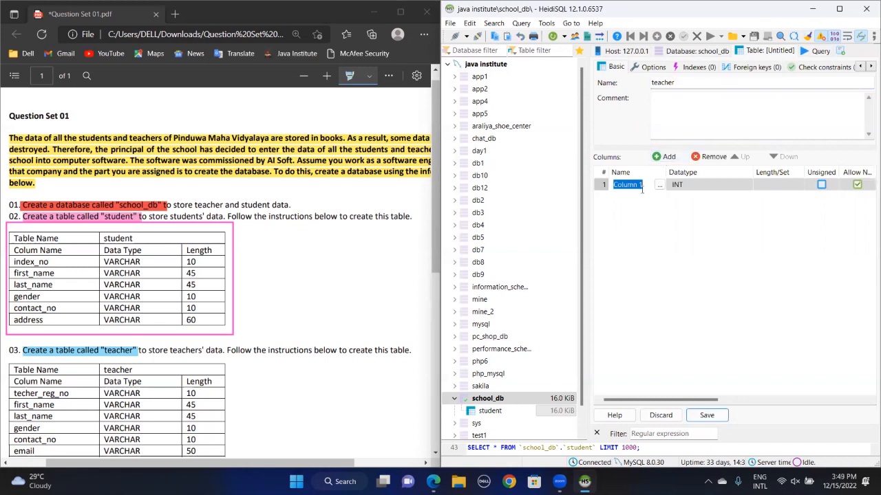
# Define the first column as techer_reg_no, VARCHAR with length 10
pyautogui.write('te')
pyautogui.write('cher')
pyautogui.write('_reg')
pyautogui.write('_no')
pyautogui.click(688, 186)
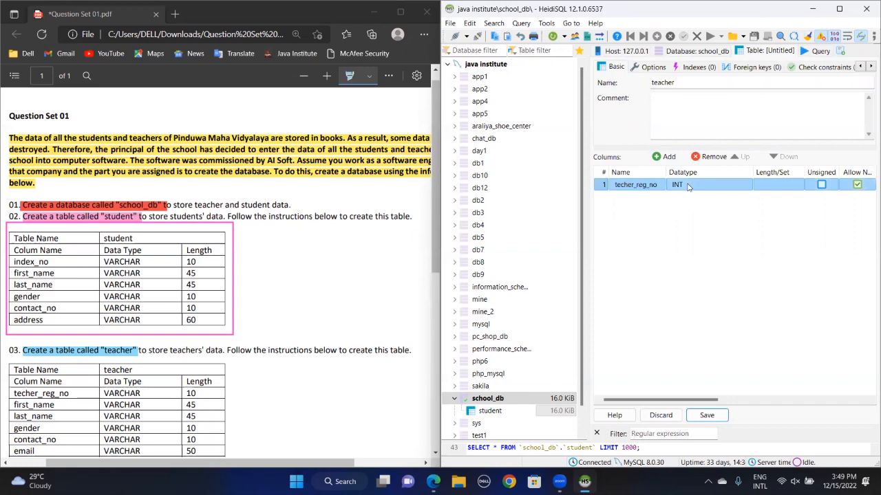
pyautogui.click(688, 185)
pyautogui.scroll(-3, 695, 227)
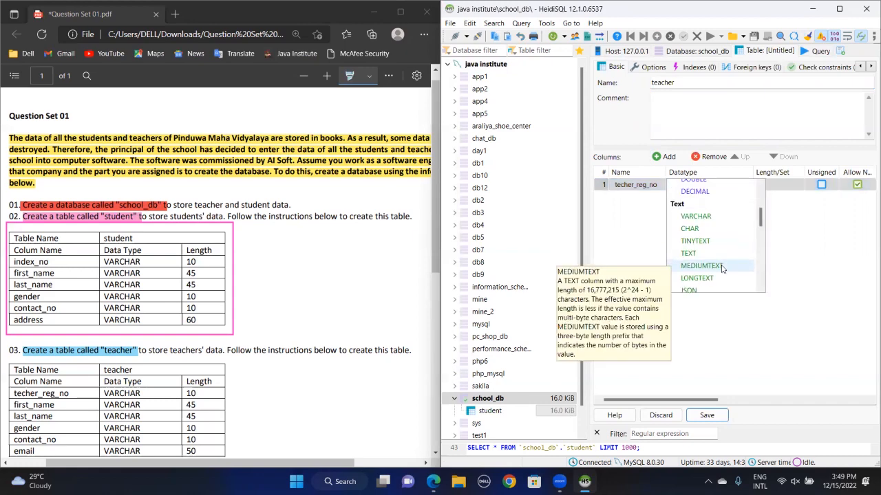
pyautogui.click(698, 216)
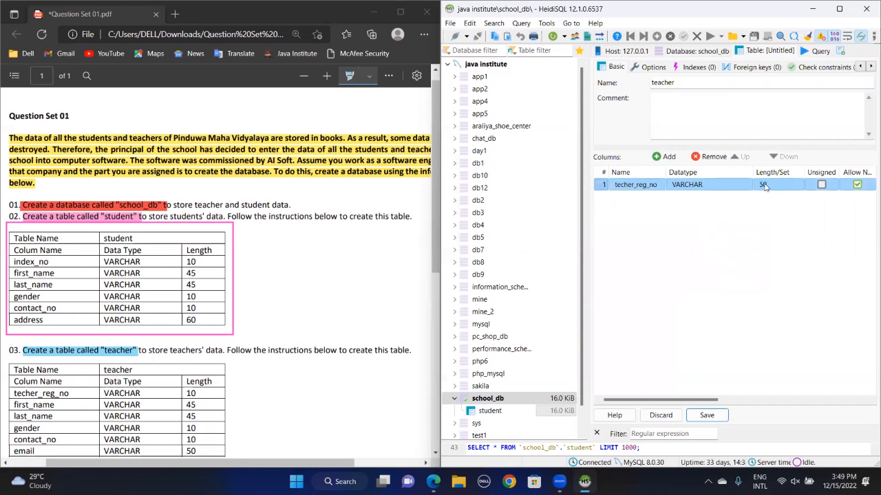
pyautogui.click(766, 187)
pyautogui.write('10')
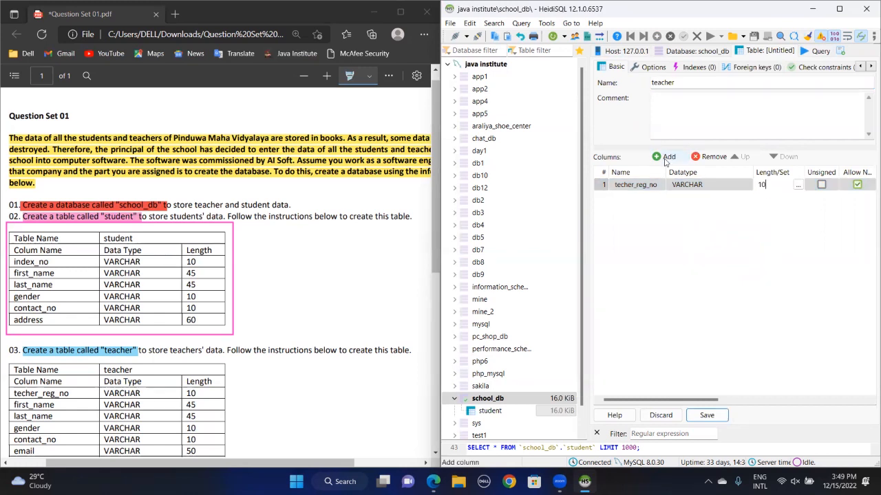
# Add the first_name column with length 45, then the last_name column
pyautogui.click(666, 157)
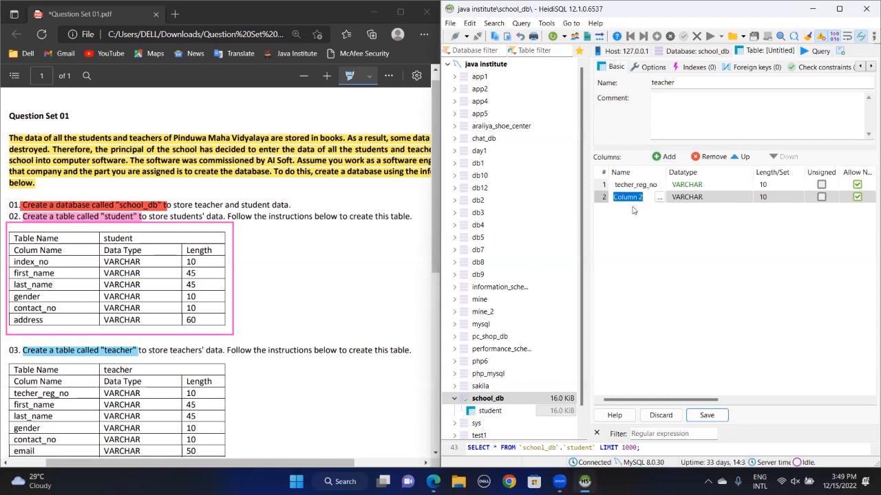
pyautogui.write('first_name')
pyautogui.click(762, 199)
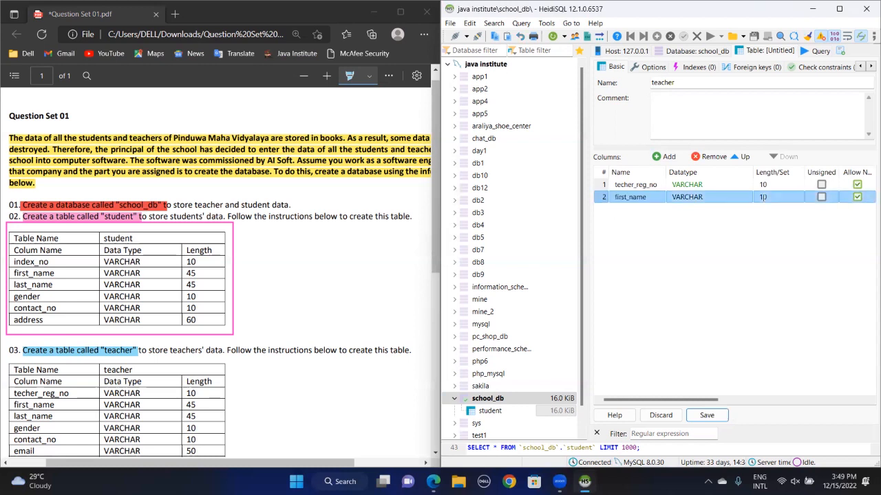
pyautogui.write('45')
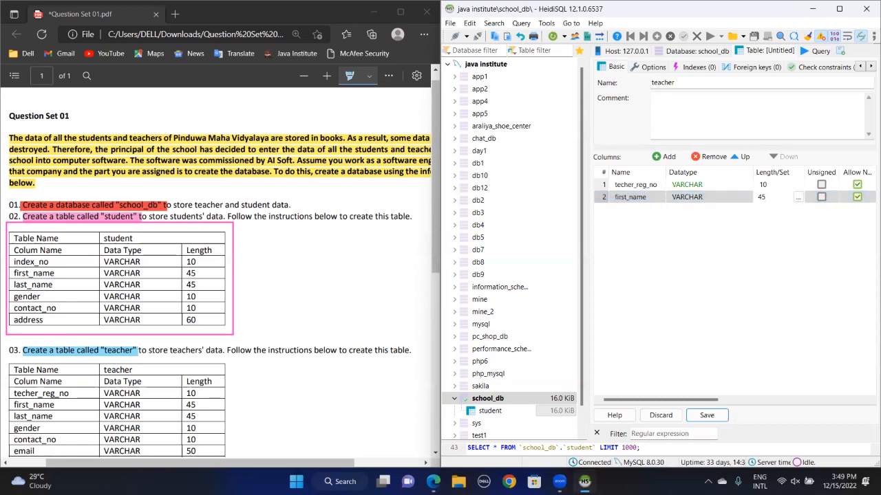
pyautogui.press('Return')
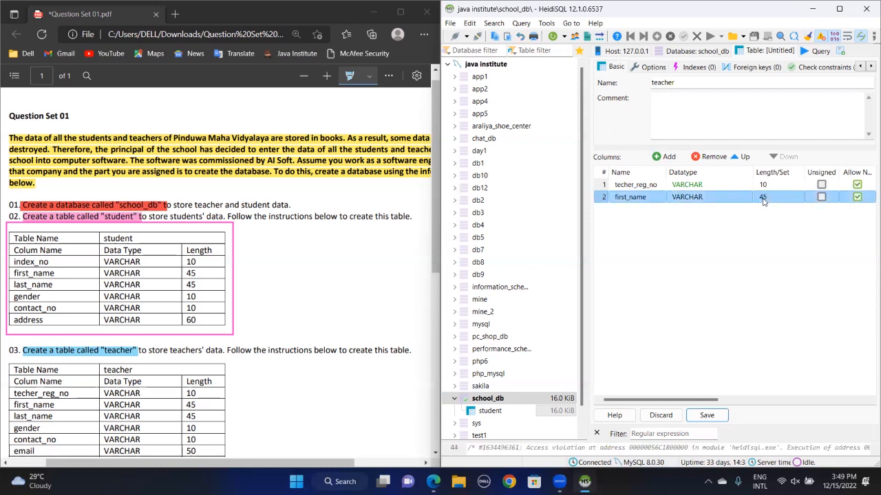
pyautogui.click(669, 157)
pyautogui.write('last_')
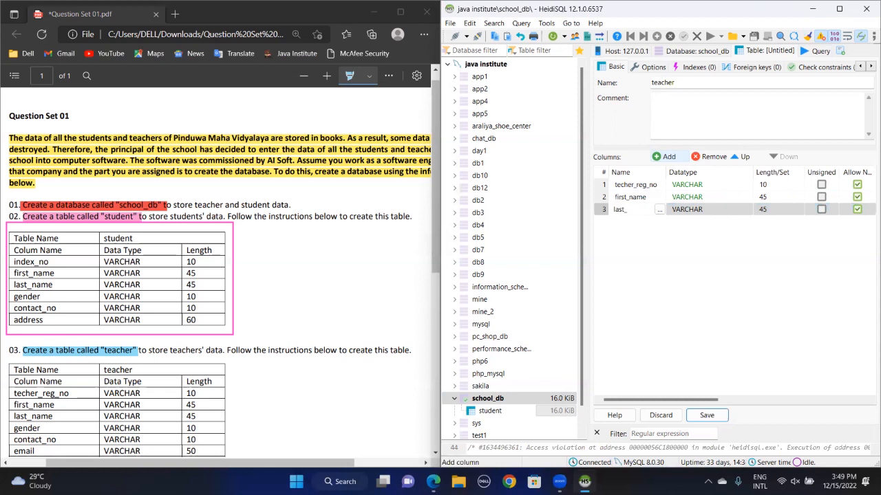
pyautogui.write('ame')
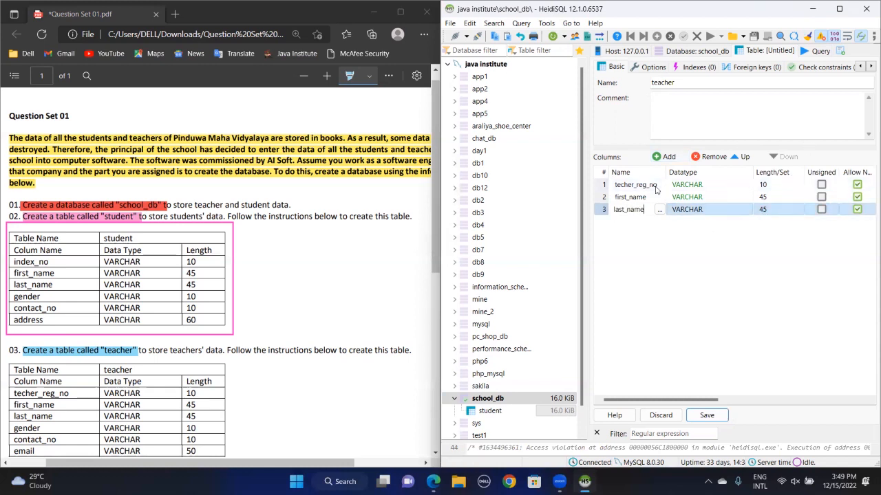
# Add the gender (length 10), contact_no and email (length 50) columns
pyautogui.click(667, 158)
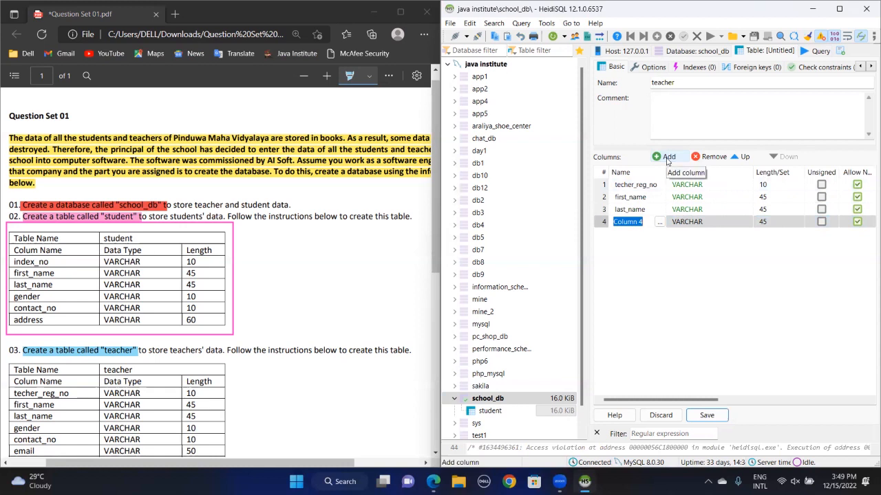
pyautogui.write('gende')
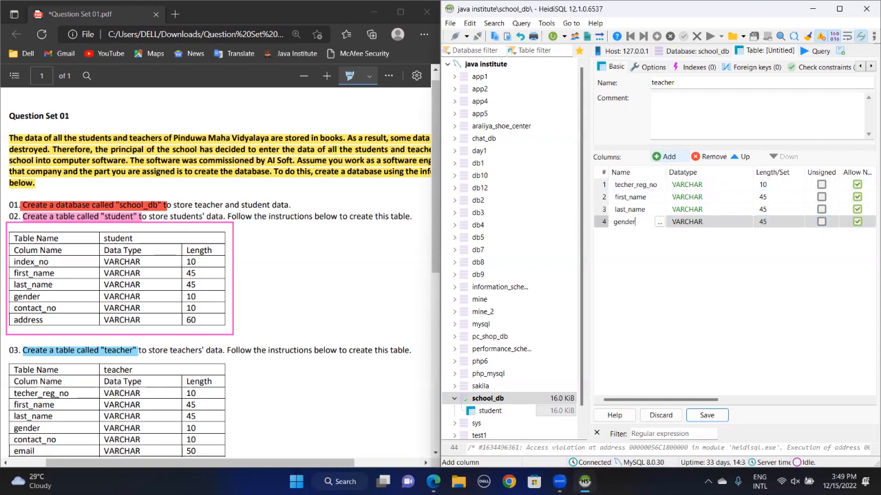
pyautogui.write('r')
pyautogui.click(776, 222)
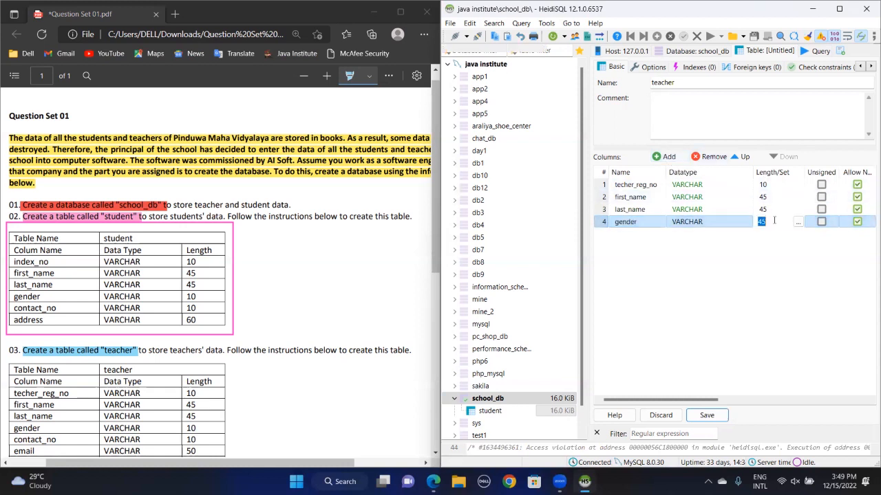
pyautogui.write('10')
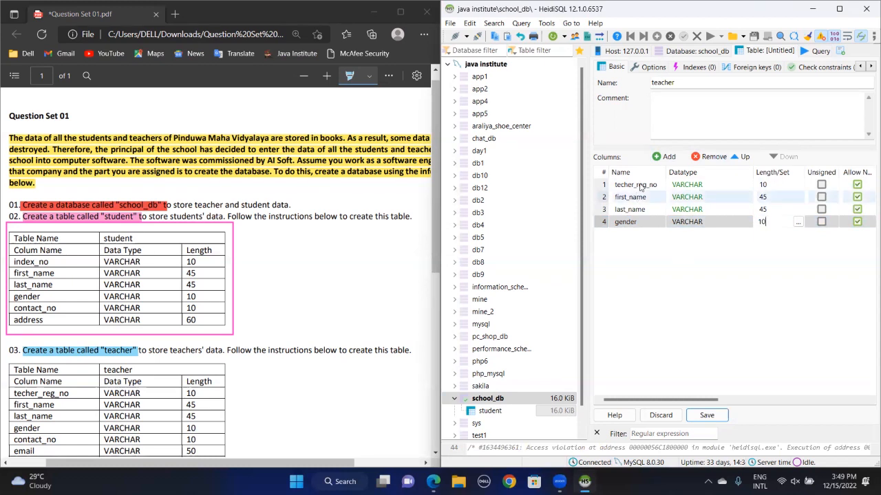
pyautogui.click(668, 157)
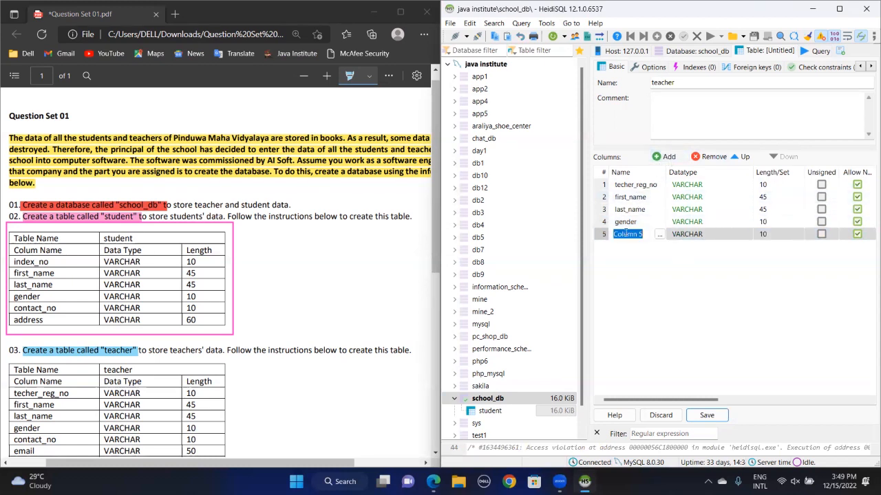
pyautogui.write('contact_no')
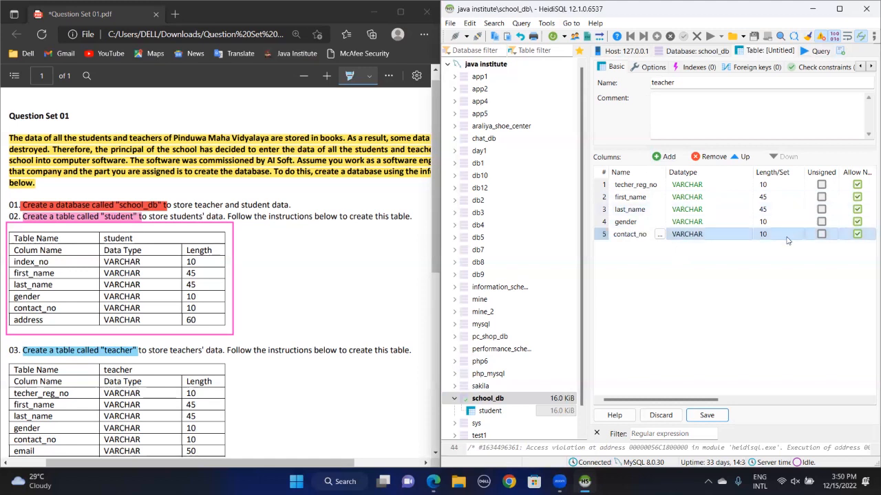
pyautogui.click(671, 157)
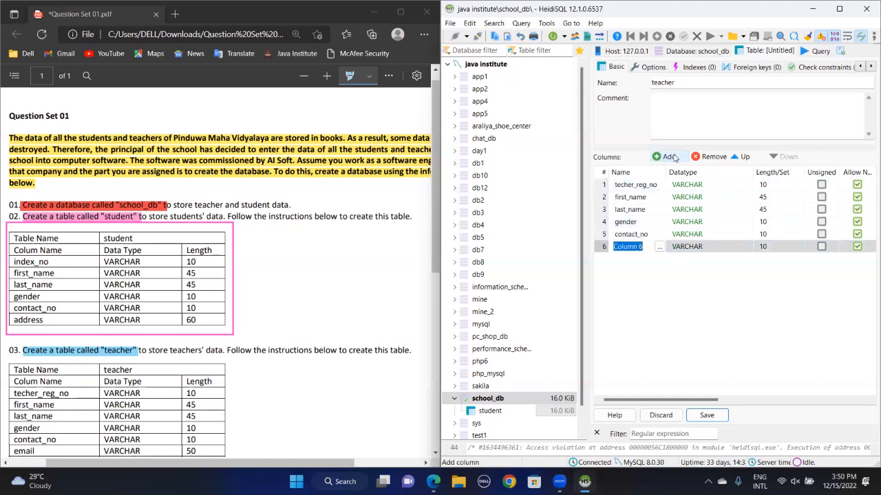
pyautogui.write('email')
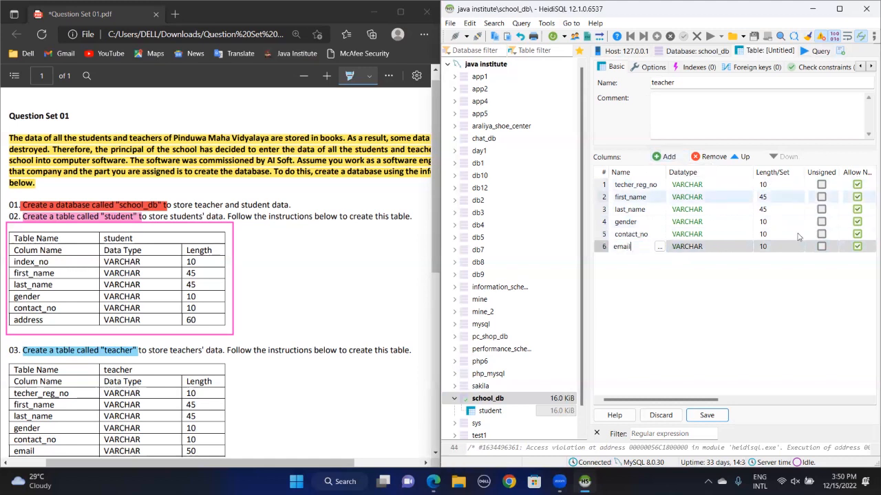
pyautogui.click(779, 245)
pyautogui.write('5')
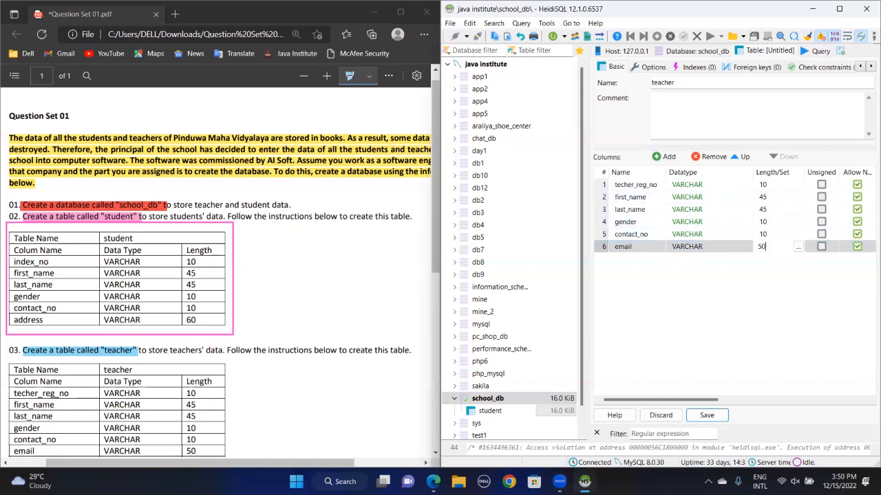
pyautogui.click(663, 300)
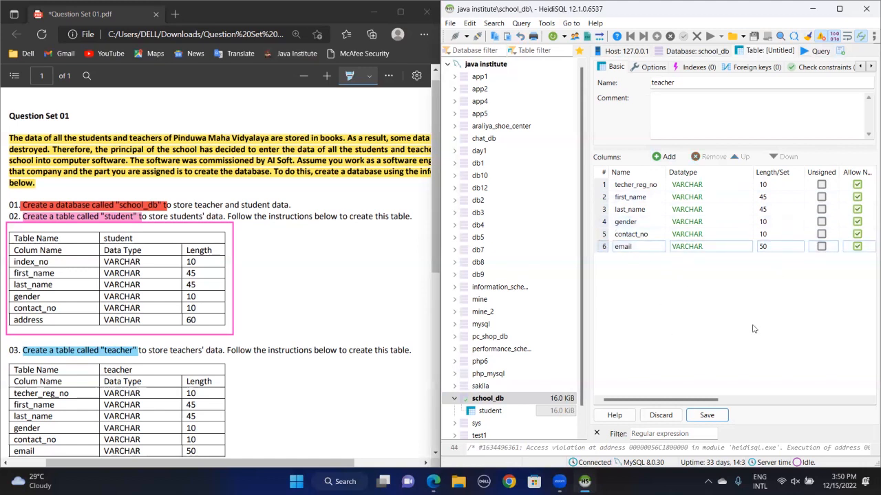
# Save the teacher table and scroll the database tree to show it under school_db
pyautogui.click(708, 416)
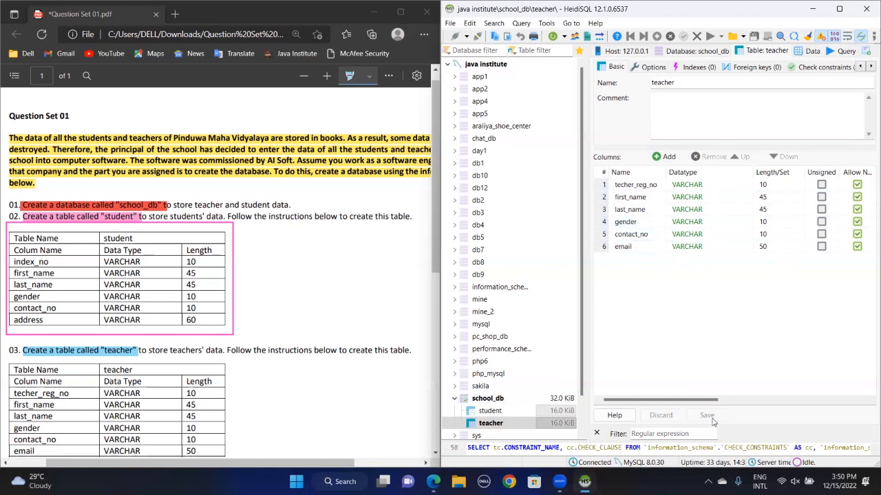
pyautogui.moveTo(582, 297); pyautogui.dragTo(586, 384)
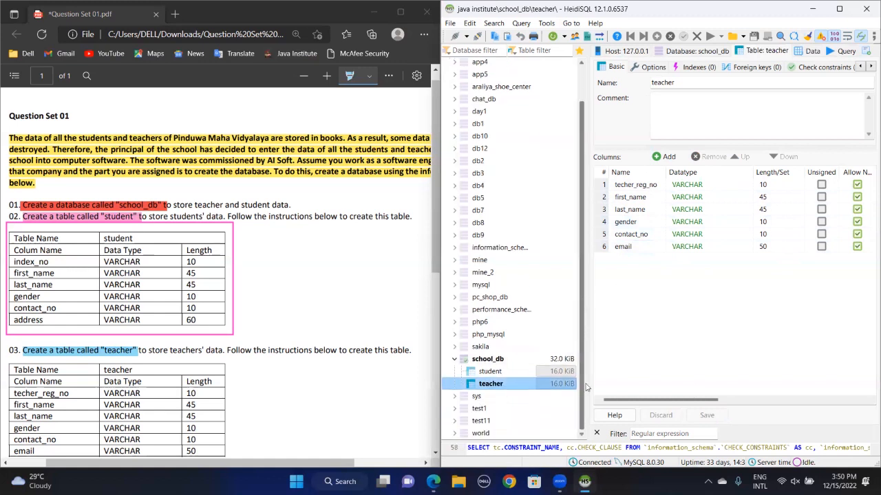
pyautogui.click(524, 423)
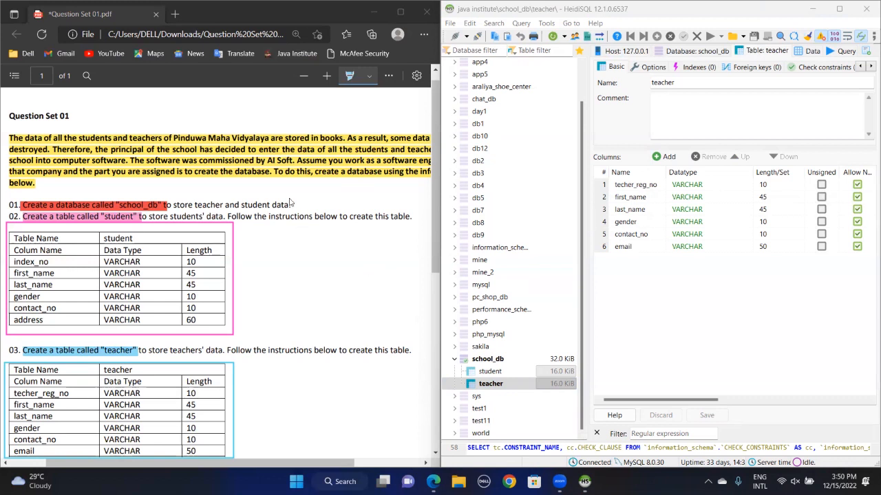
# Draw check marks on the PDF's school_db, student and teacher tasks and the created student and teacher tables
pyautogui.moveTo(289, 203); pyautogui.dragTo(301, 197)
pyautogui.moveTo(253, 237); pyautogui.dragTo(264, 232)
pyautogui.moveTo(501, 374); pyautogui.dragTo(511, 367)
pyautogui.moveTo(240, 378); pyautogui.dragTo(252, 375)
pyautogui.moveTo(503, 384); pyautogui.dragTo(514, 380)
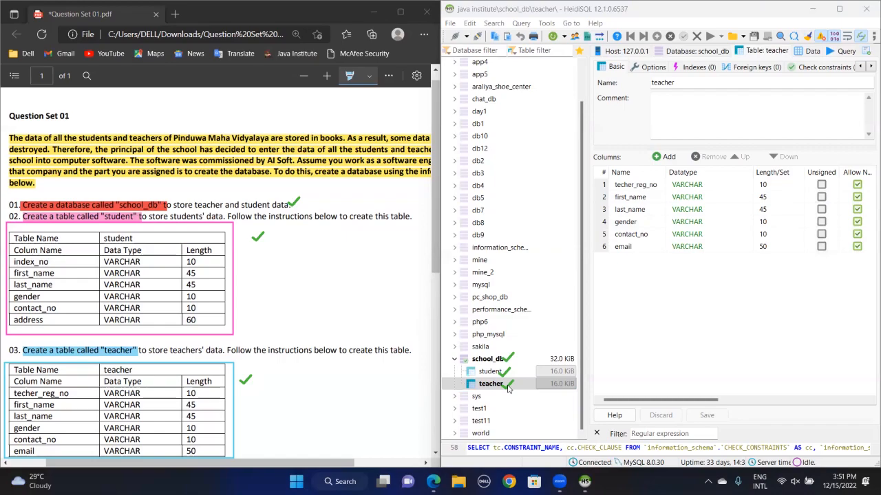